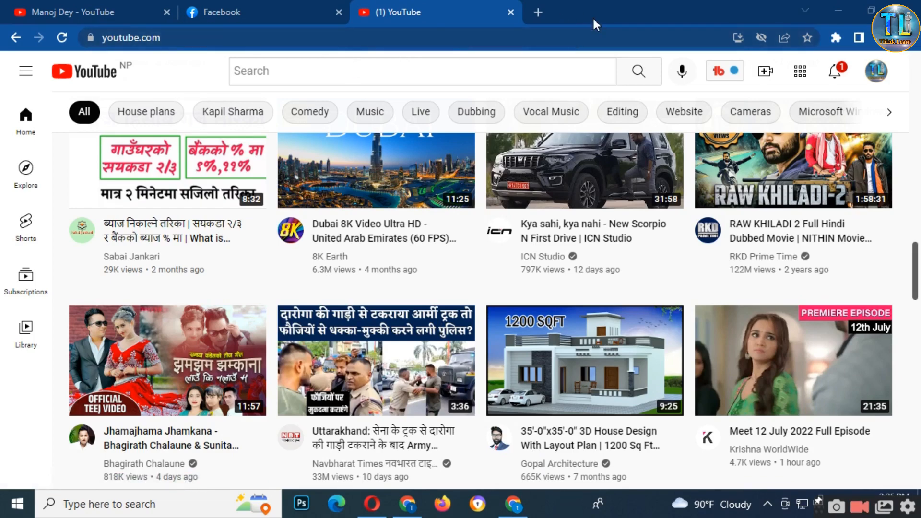
Open the channel's content page in YouTube Studio and upload the video 06.07.2022_16.54.06_REC from the Desktop folder.
{"action": "left_click", "coordinate": [875, 73]}
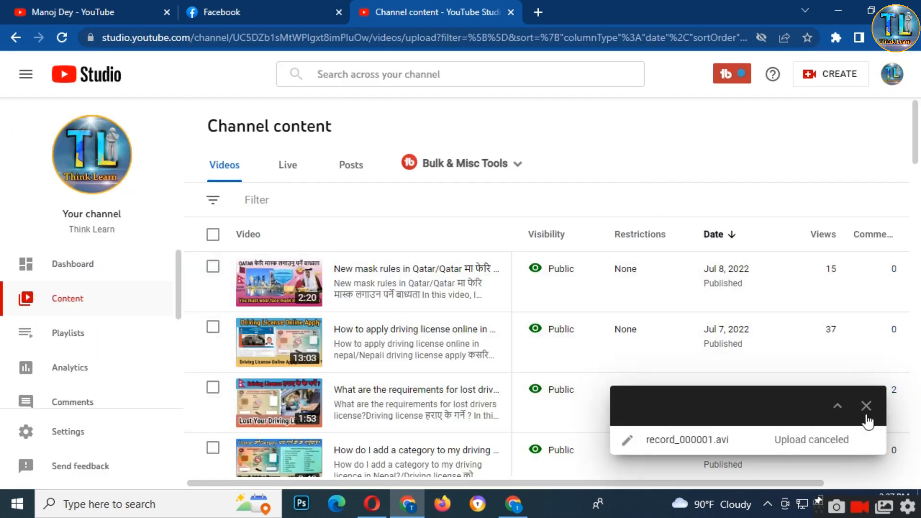
{"action": "left_click", "coordinate": [866, 406]}
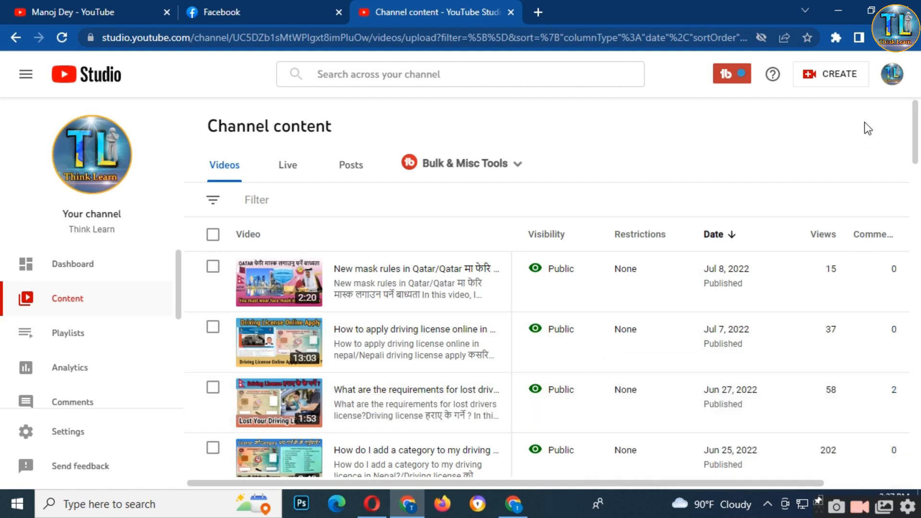
{"action": "left_click", "coordinate": [836, 76]}
{"action": "left_click", "coordinate": [812, 104]}
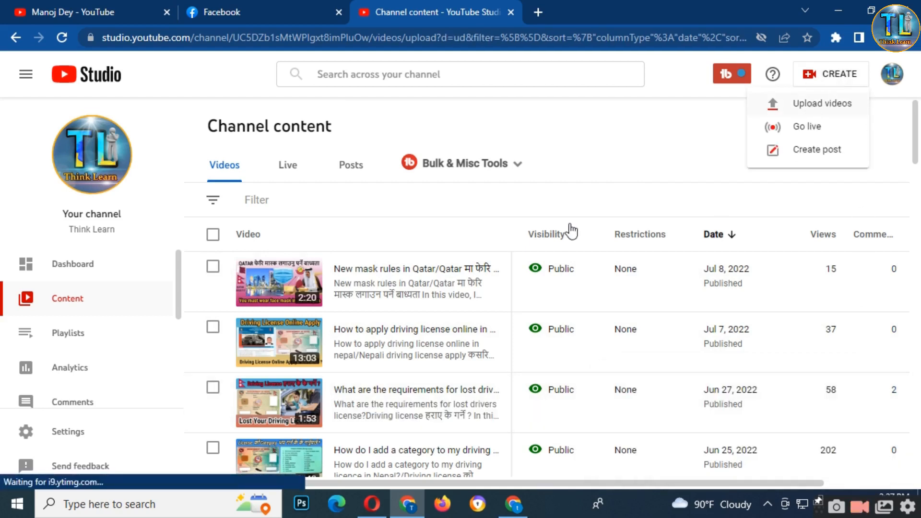
{"action": "left_click", "coordinate": [434, 357]}
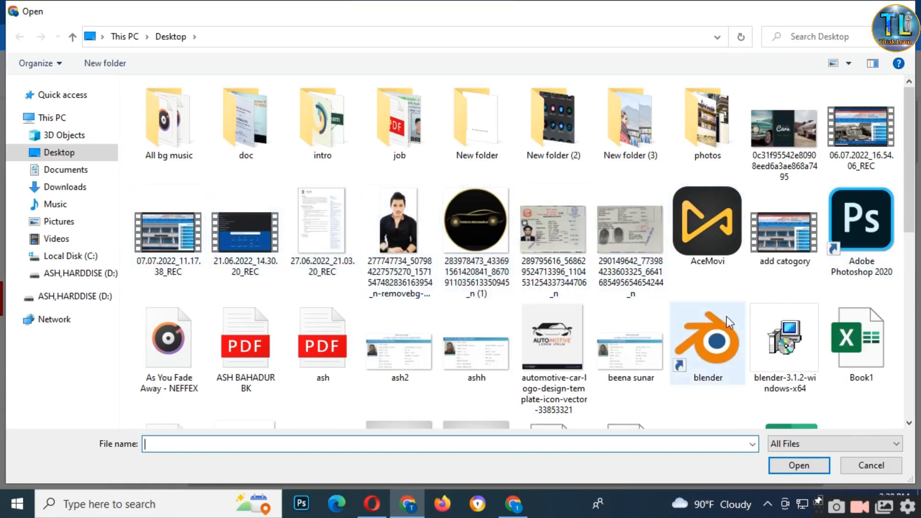
{"action": "scroll", "coordinate": [619, 319], "scroll_direction": "down", "scroll_amount": 10}
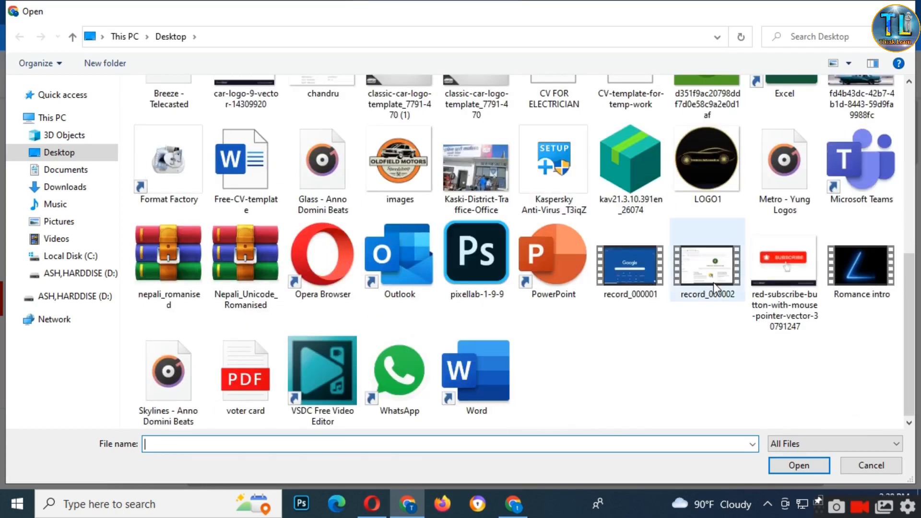
{"action": "scroll", "coordinate": [724, 283], "scroll_direction": "up", "scroll_amount": 10}
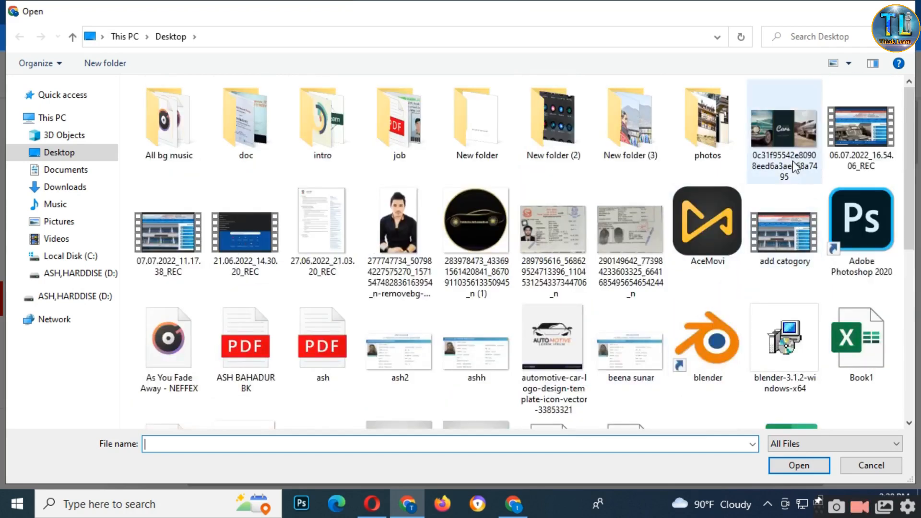
{"action": "left_click", "coordinate": [859, 134]}
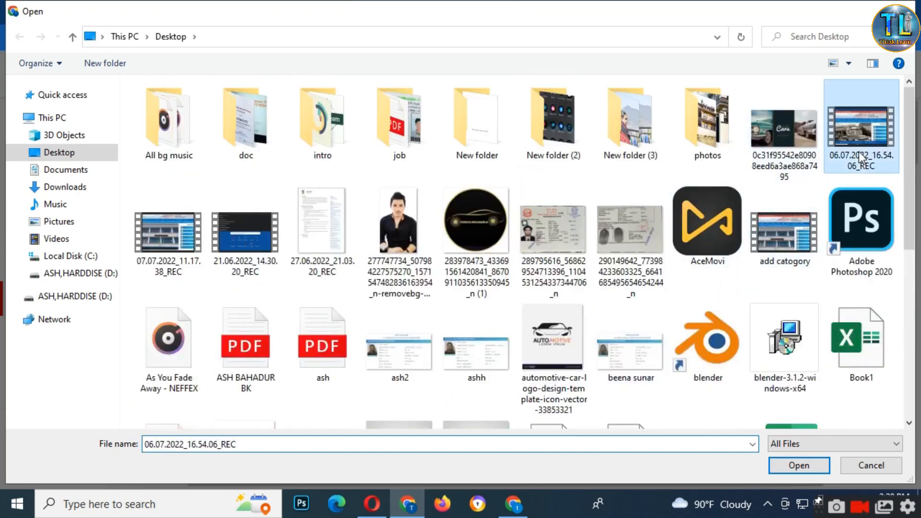
{"action": "left_click", "coordinate": [800, 466]}
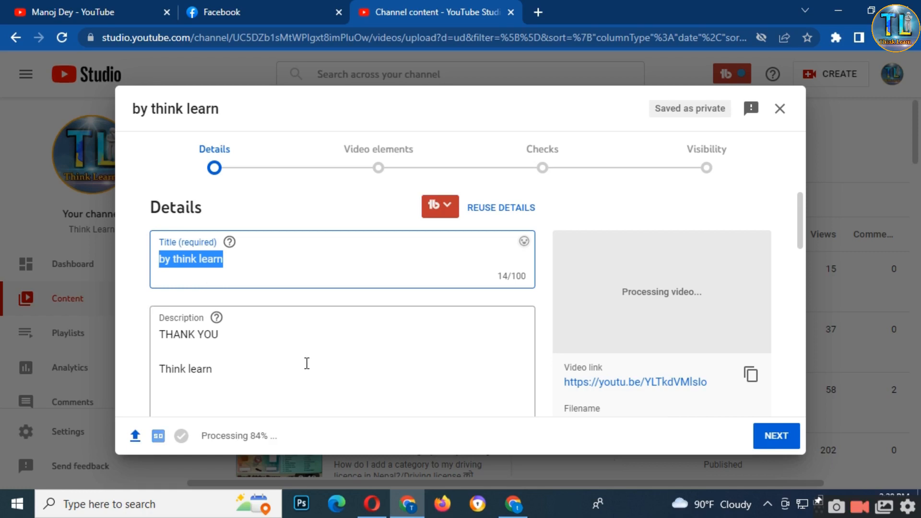
Review the uploaded video's thumbnail, playlist and audience details, then continue to the Video elements stage.
{"action": "scroll", "coordinate": [279, 360], "scroll_direction": "down", "scroll_amount": 5}
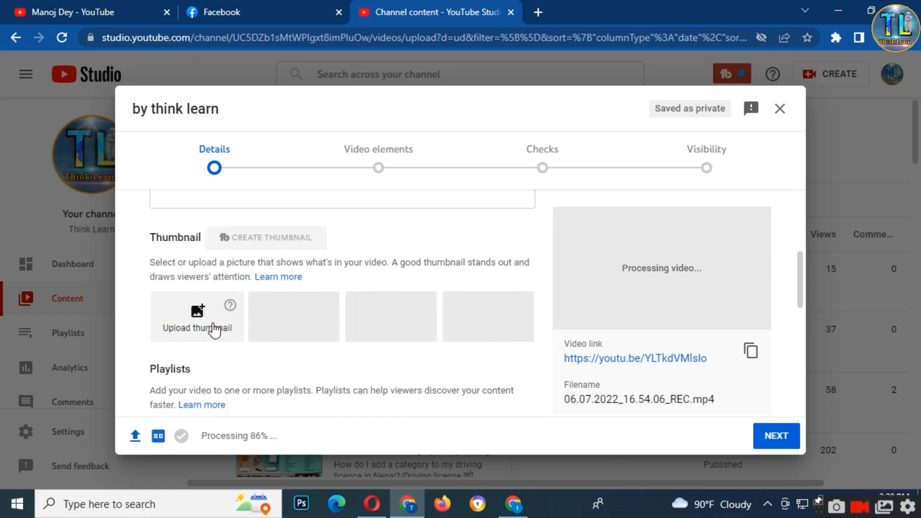
{"action": "scroll", "coordinate": [255, 341], "scroll_direction": "down", "scroll_amount": 2}
{"action": "scroll", "coordinate": [243, 343], "scroll_direction": "down", "scroll_amount": 3}
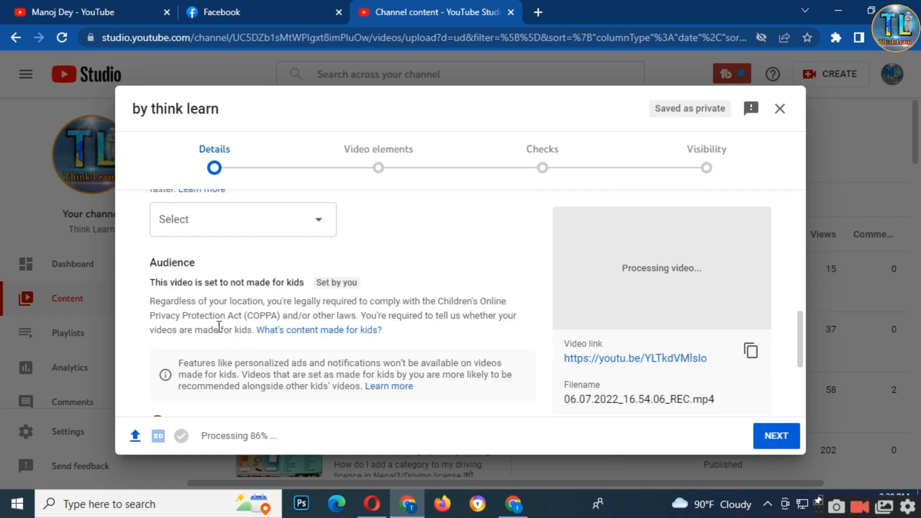
{"action": "scroll", "coordinate": [218, 326], "scroll_direction": "up", "scroll_amount": 2}
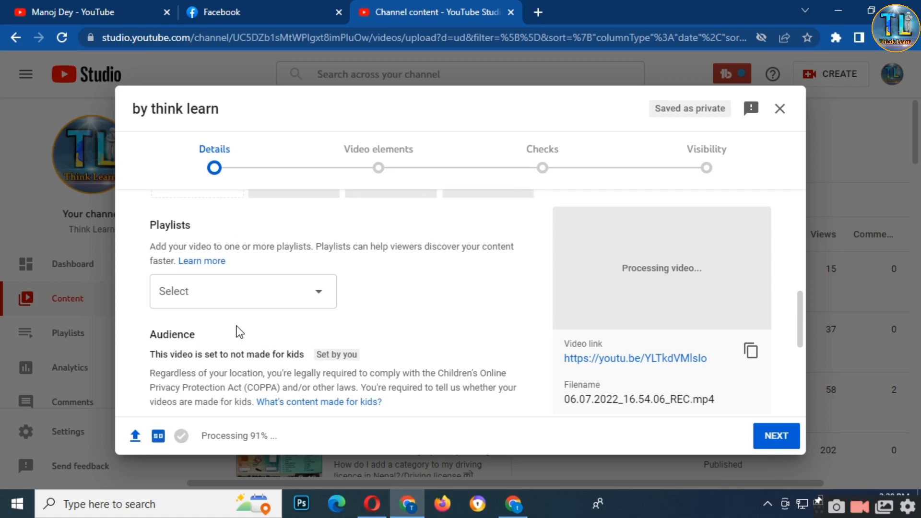
{"action": "scroll", "coordinate": [436, 333], "scroll_direction": "down", "scroll_amount": 4}
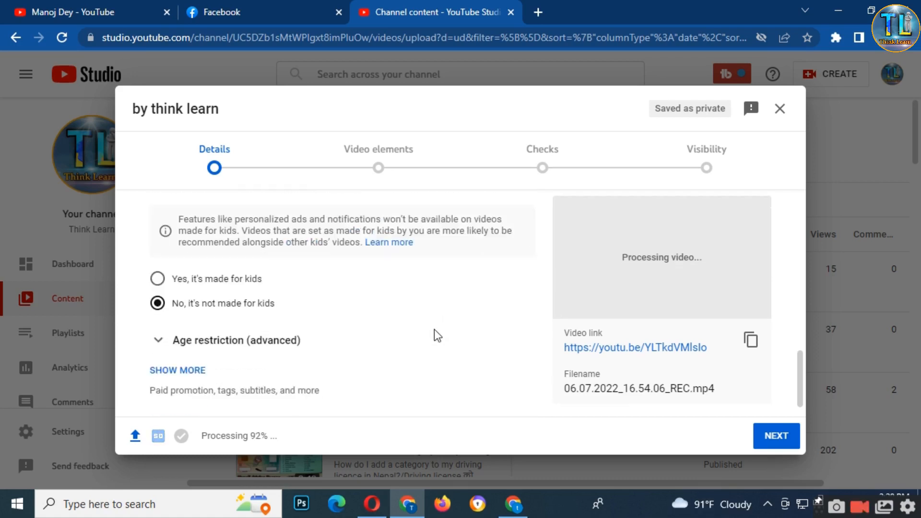
{"action": "scroll", "coordinate": [434, 330], "scroll_direction": "down", "scroll_amount": 1}
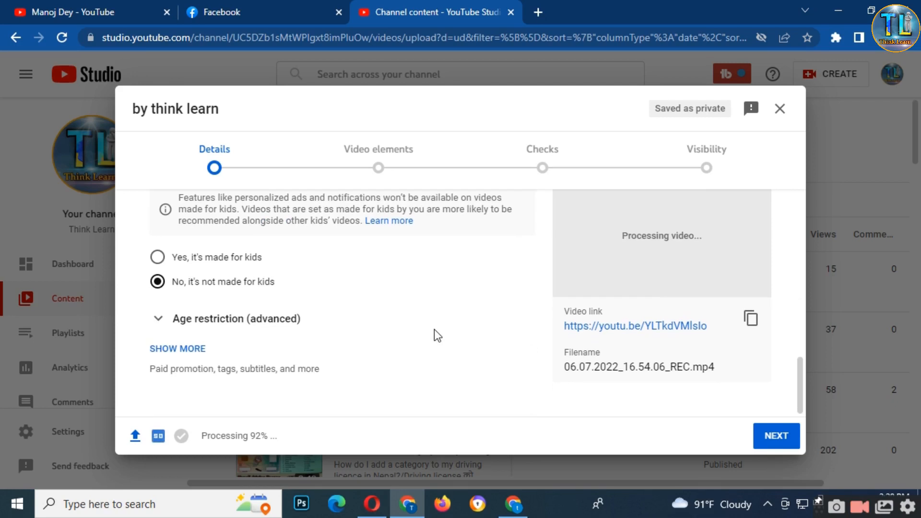
{"action": "left_click", "coordinate": [777, 447]}
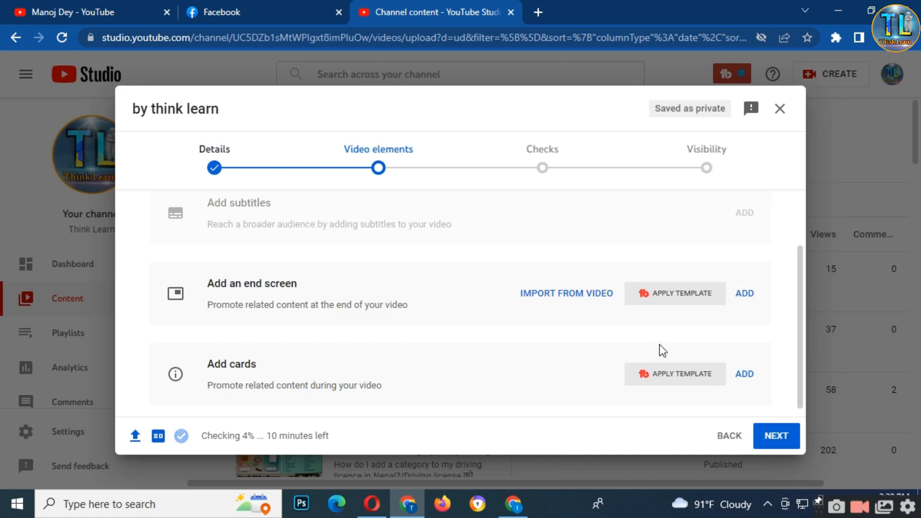
Add an end screen to the video using the Import from latest video layout.
{"action": "left_click", "coordinate": [746, 295]}
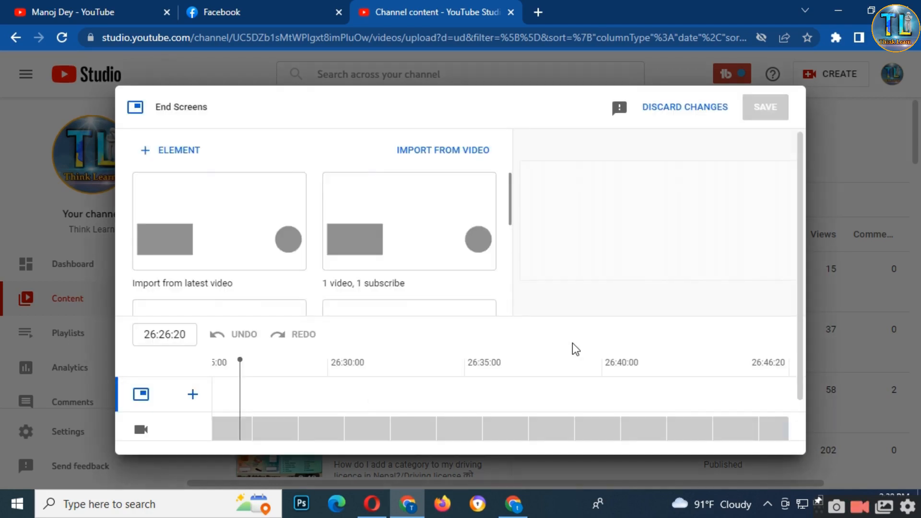
{"action": "scroll", "coordinate": [204, 251], "scroll_direction": "down", "scroll_amount": 2}
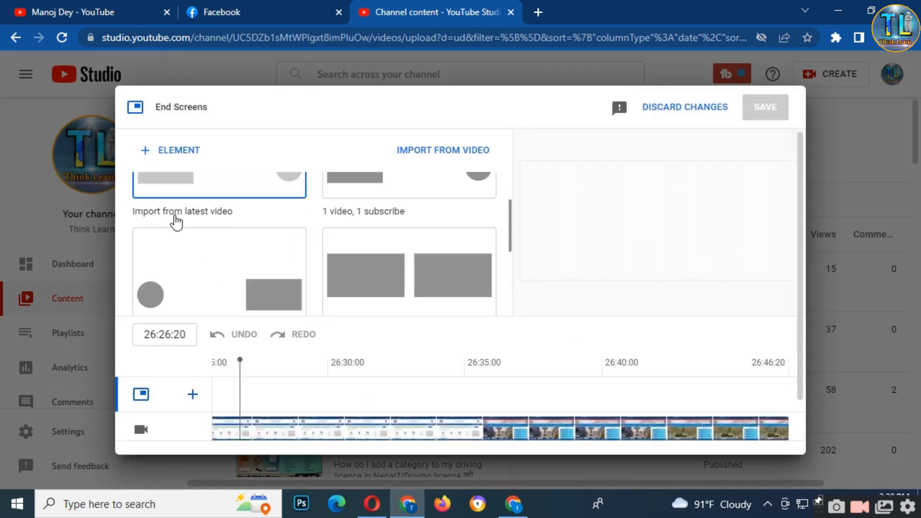
{"action": "scroll", "coordinate": [288, 269], "scroll_direction": "down", "scroll_amount": 4}
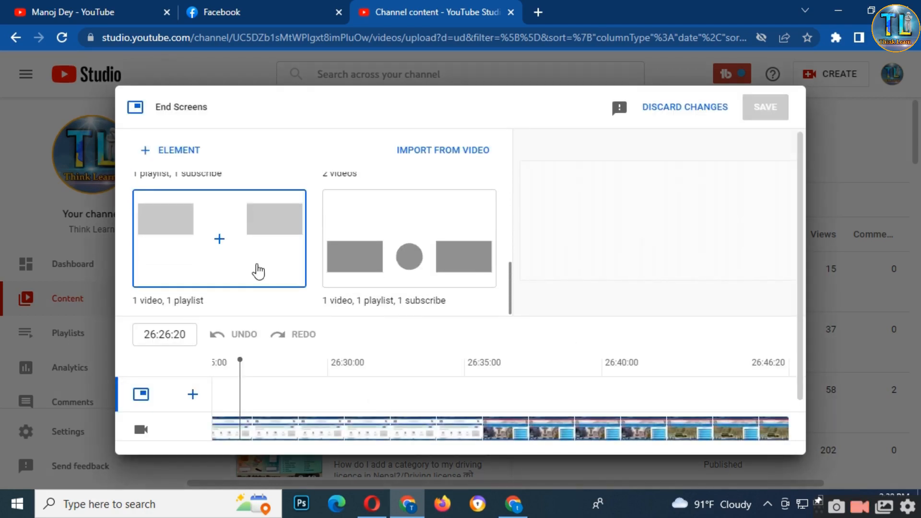
{"action": "scroll", "coordinate": [199, 261], "scroll_direction": "up", "scroll_amount": 3}
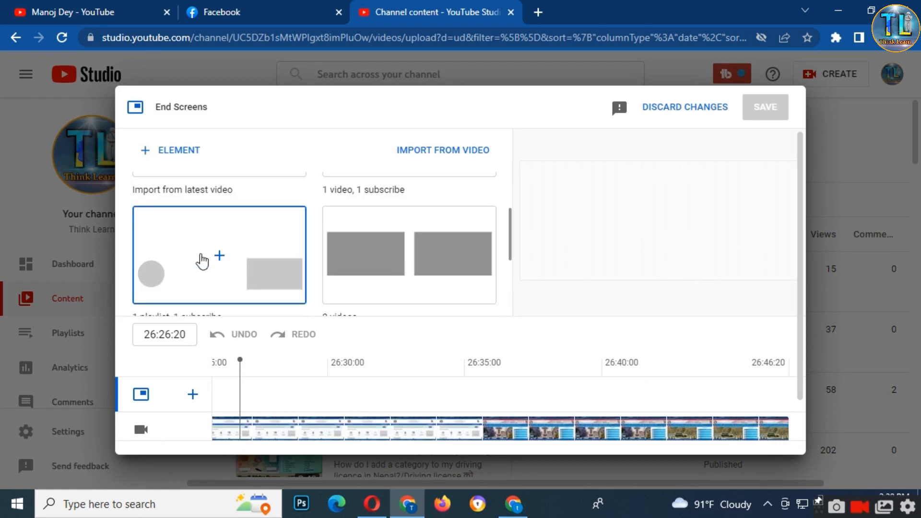
{"action": "scroll", "coordinate": [240, 266], "scroll_direction": "up", "scroll_amount": 2}
{"action": "scroll", "coordinate": [345, 278], "scroll_direction": "down", "scroll_amount": 3}
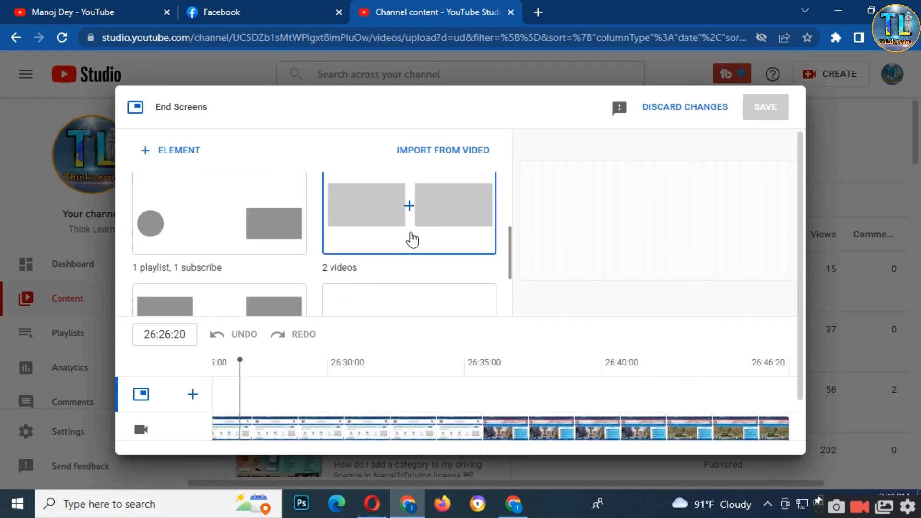
{"action": "scroll", "coordinate": [345, 279], "scroll_direction": "up", "scroll_amount": 3}
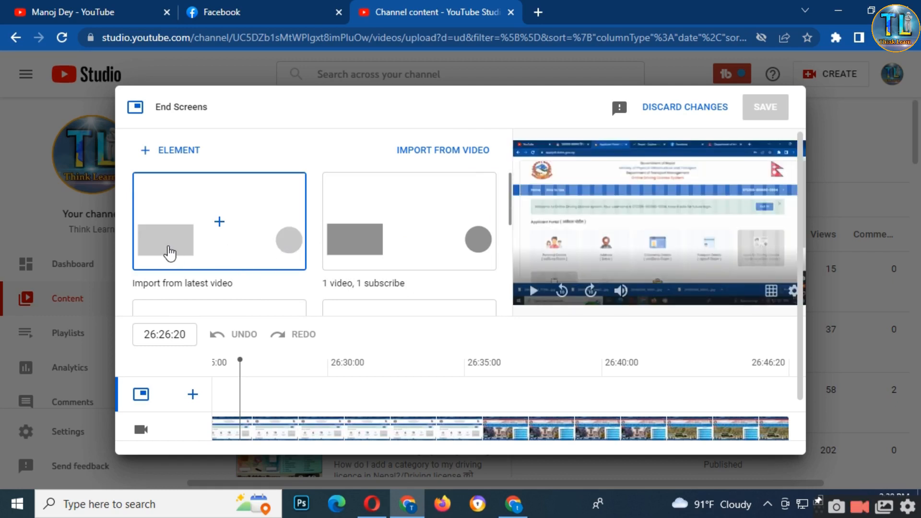
{"action": "scroll", "coordinate": [344, 242], "scroll_direction": "down", "scroll_amount": 4}
{"action": "scroll", "coordinate": [333, 238], "scroll_direction": "up", "scroll_amount": 4}
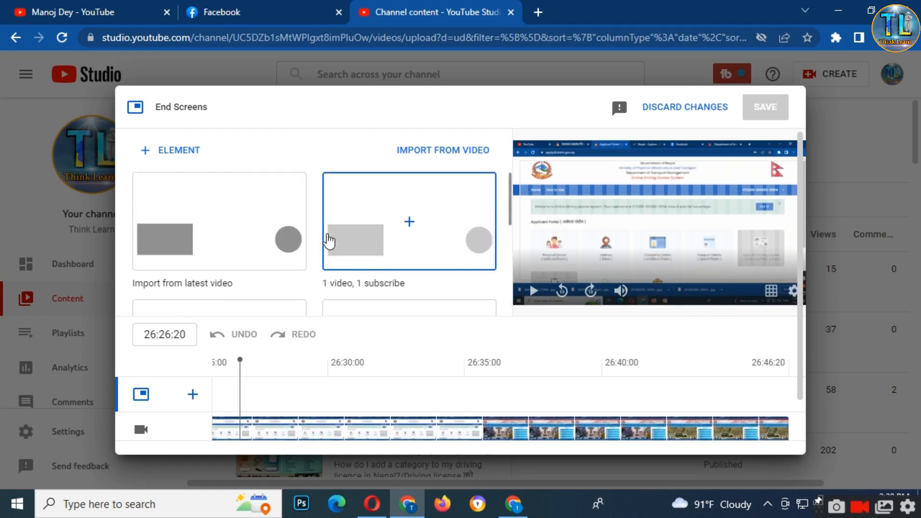
{"action": "scroll", "coordinate": [329, 240], "scroll_direction": "down", "scroll_amount": 3}
{"action": "scroll", "coordinate": [323, 240], "scroll_direction": "up", "scroll_amount": 3}
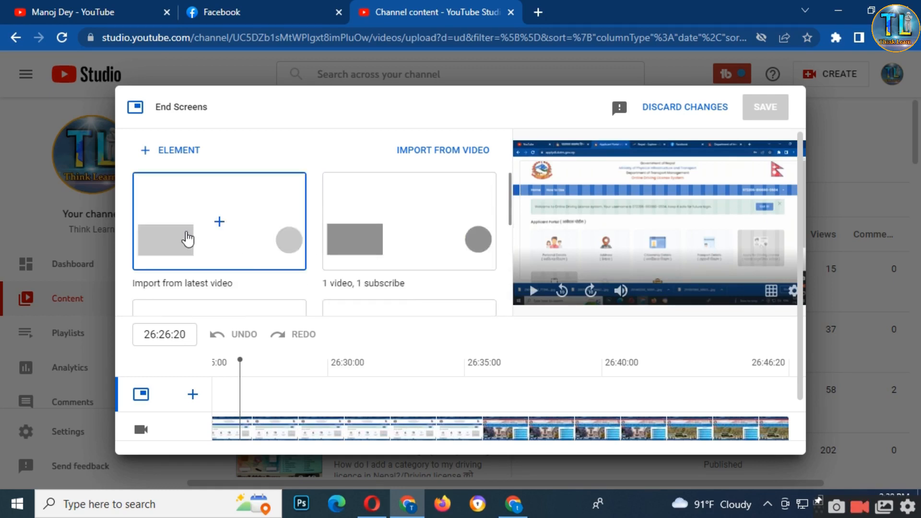
{"action": "left_click", "coordinate": [219, 225]}
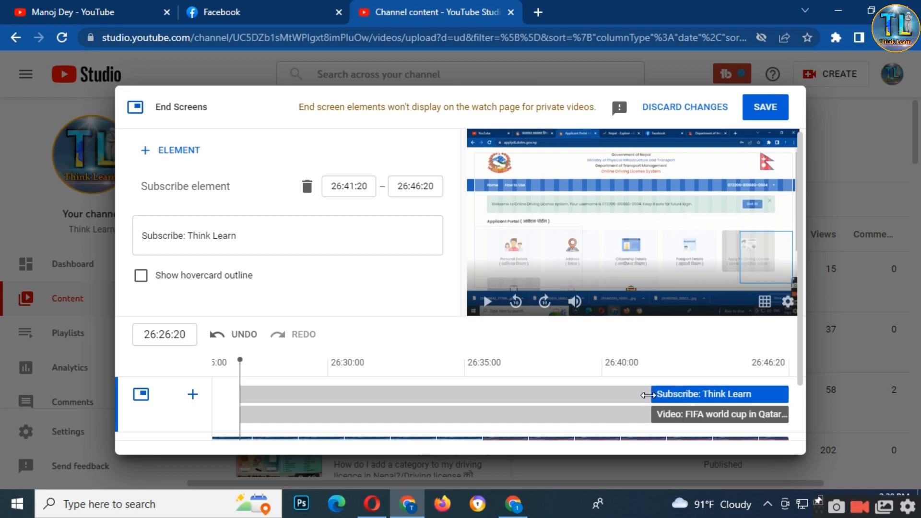
Replace the end screen's featured video with the channel's own video "How do I renew my expired driving licence".
{"action": "mouse_move", "coordinate": [648, 395]}
{"action": "left_mouse_down"}
{"action": "mouse_move", "coordinate": [502, 394]}
{"action": "mouse_move", "coordinate": [652, 396]}
{"action": "left_mouse_up"}
{"action": "left_click", "coordinate": [667, 415]}
{"action": "scroll", "coordinate": [341, 299], "scroll_direction": "down", "scroll_amount": 1}
{"action": "scroll", "coordinate": [341, 299], "scroll_direction": "up", "scroll_amount": 2}
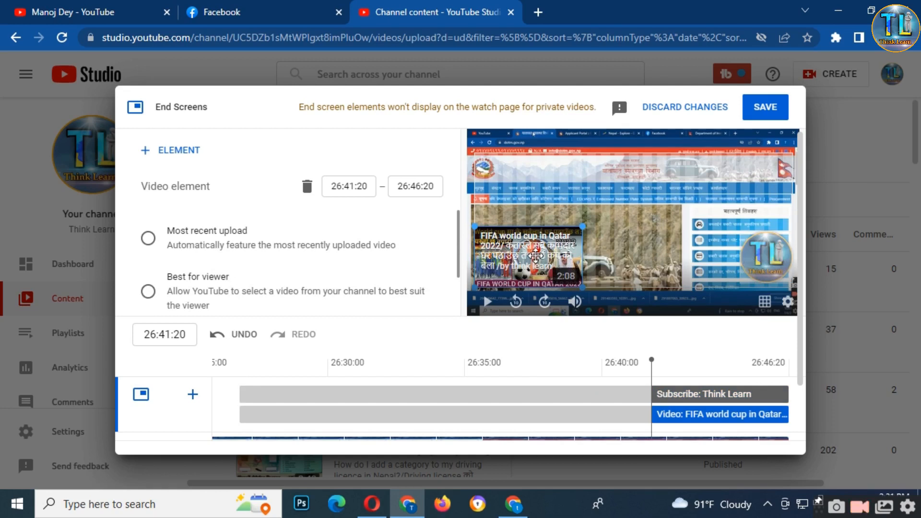
{"action": "scroll", "coordinate": [355, 264], "scroll_direction": "down", "scroll_amount": 1}
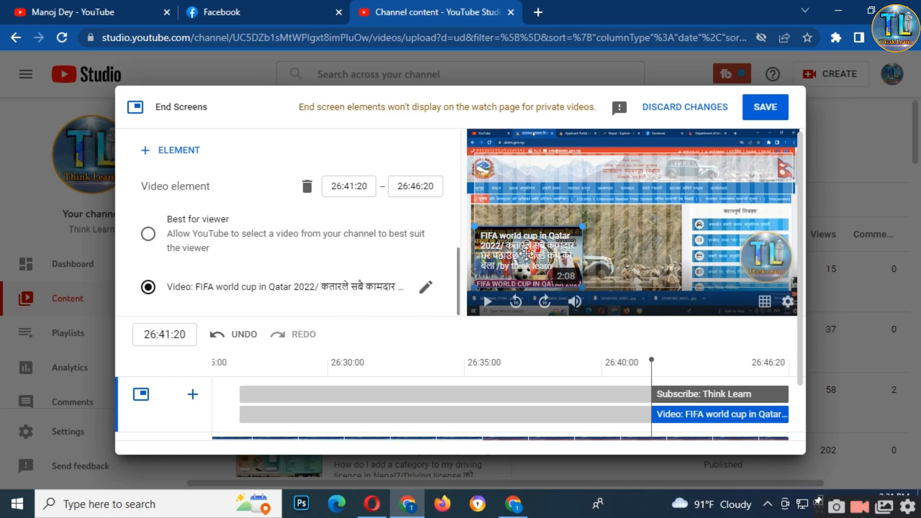
{"action": "scroll", "coordinate": [327, 259], "scroll_direction": "down", "scroll_amount": 2}
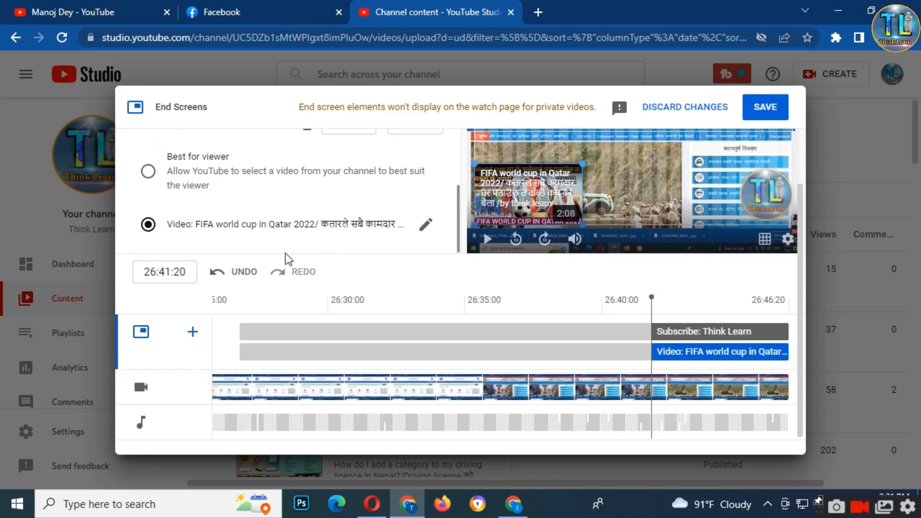
{"action": "scroll", "coordinate": [283, 251], "scroll_direction": "up", "scroll_amount": 1}
{"action": "scroll", "coordinate": [313, 237], "scroll_direction": "down", "scroll_amount": 1}
{"action": "left_click", "coordinate": [425, 226]}
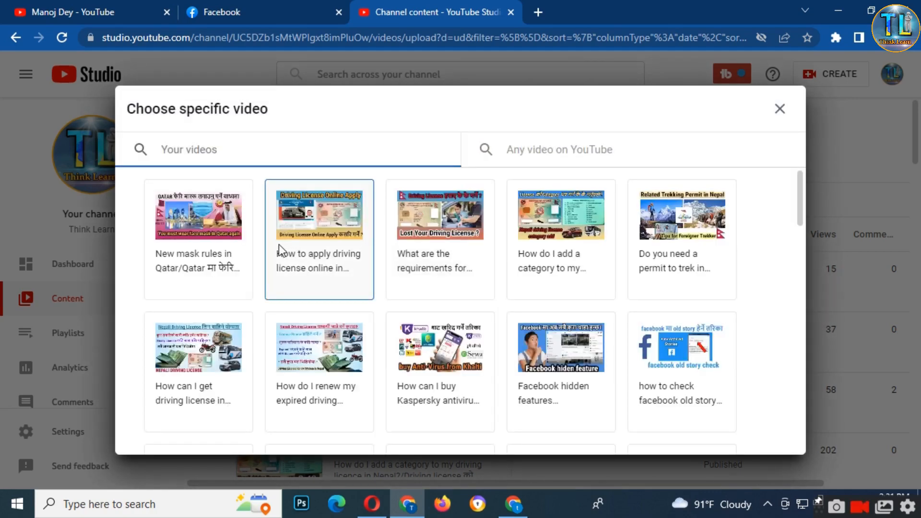
{"action": "scroll", "coordinate": [288, 253], "scroll_direction": "down", "scroll_amount": 8}
{"action": "scroll", "coordinate": [297, 259], "scroll_direction": "down", "scroll_amount": 5}
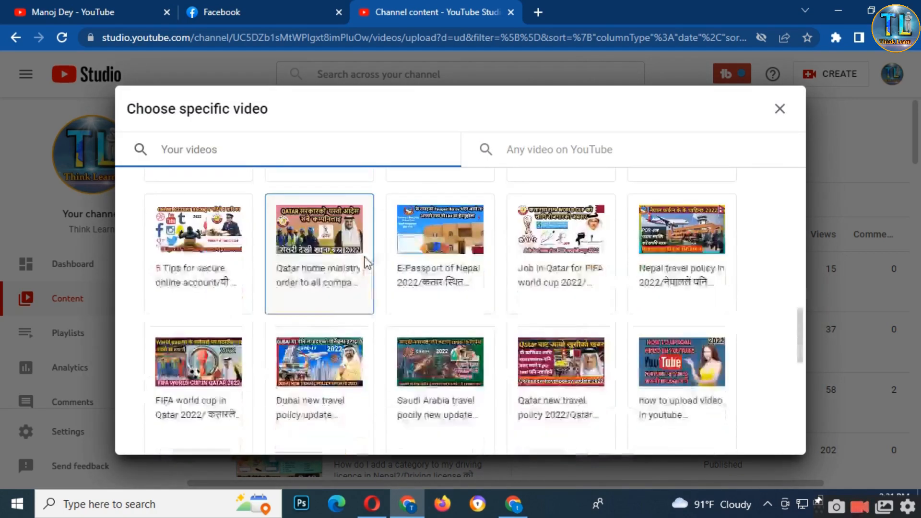
{"action": "scroll", "coordinate": [363, 264], "scroll_direction": "up", "scroll_amount": 5}
{"action": "scroll", "coordinate": [364, 264], "scroll_direction": "up", "scroll_amount": 4}
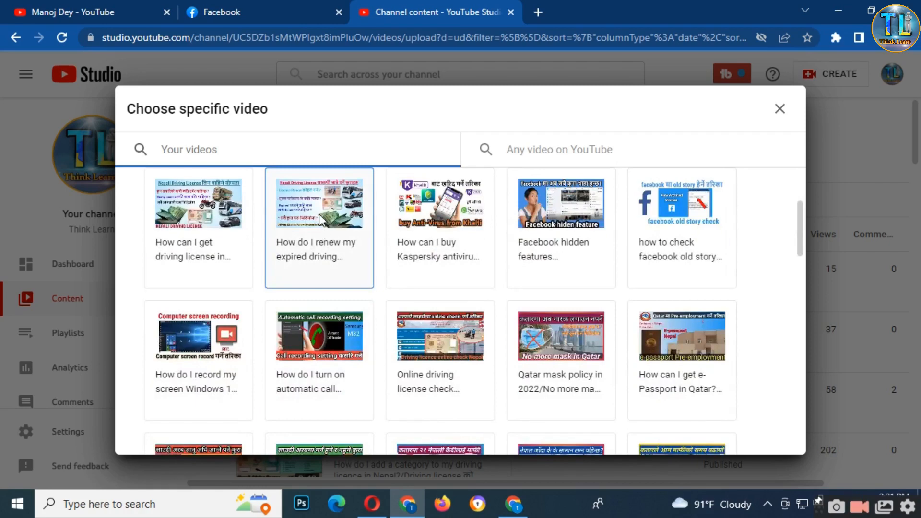
{"action": "left_click", "coordinate": [331, 257]}
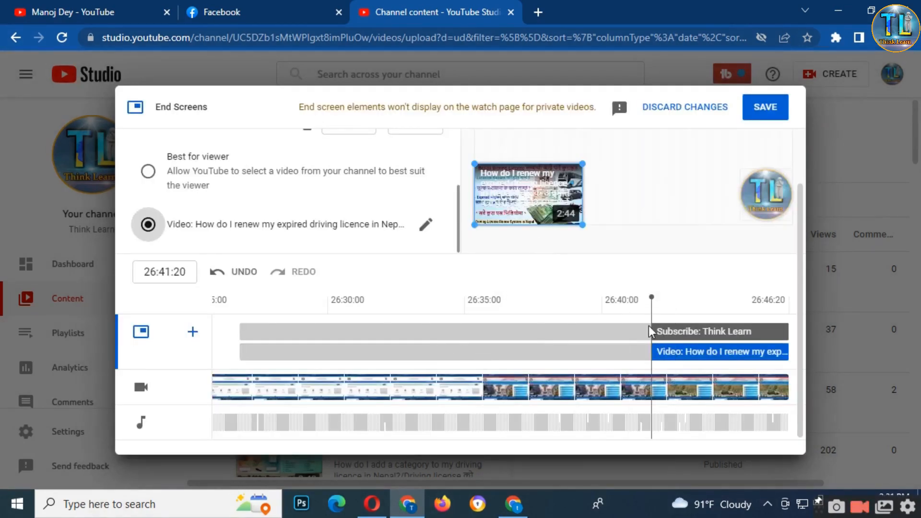
Select the Subscribe element on the end screen timeline and check its settings, timing and placement.
{"action": "scroll", "coordinate": [715, 369], "scroll_direction": "up", "scroll_amount": 1}
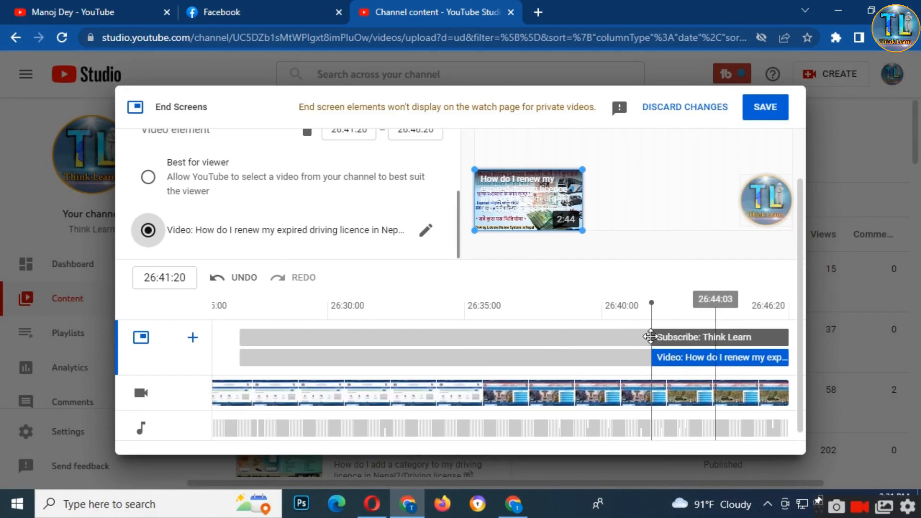
{"action": "scroll", "coordinate": [651, 337], "scroll_direction": "up", "scroll_amount": 1}
{"action": "scroll", "coordinate": [651, 337], "scroll_direction": "up", "scroll_amount": 2}
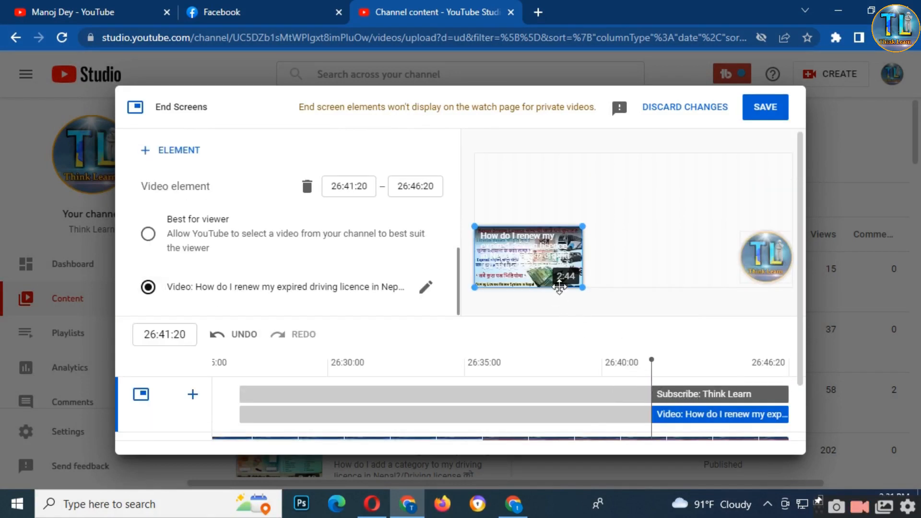
{"action": "left_click", "coordinate": [660, 393]}
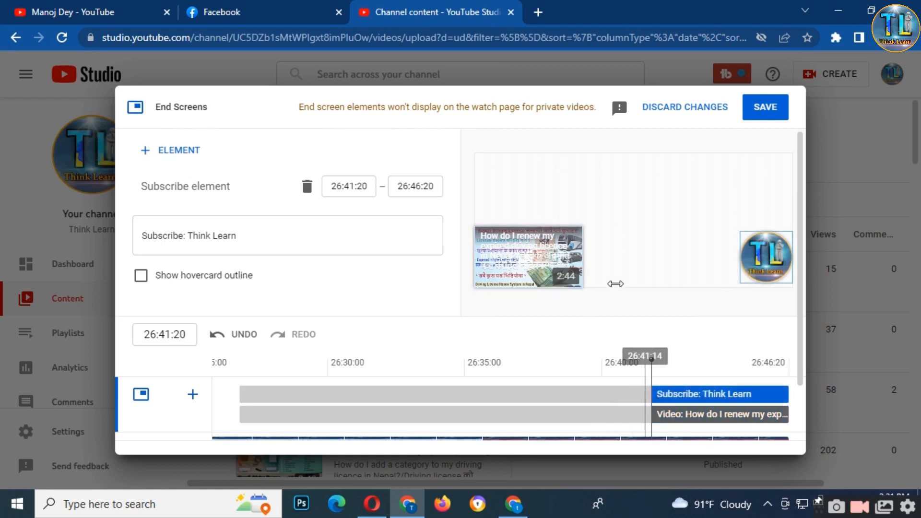
{"action": "scroll", "coordinate": [564, 360], "scroll_direction": "down", "scroll_amount": 2}
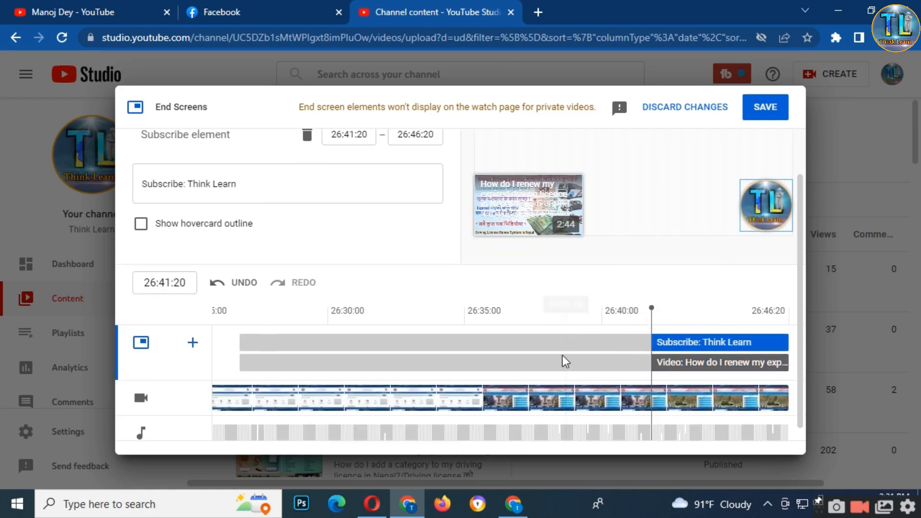
{"action": "scroll", "coordinate": [554, 344], "scroll_direction": "up", "scroll_amount": 2}
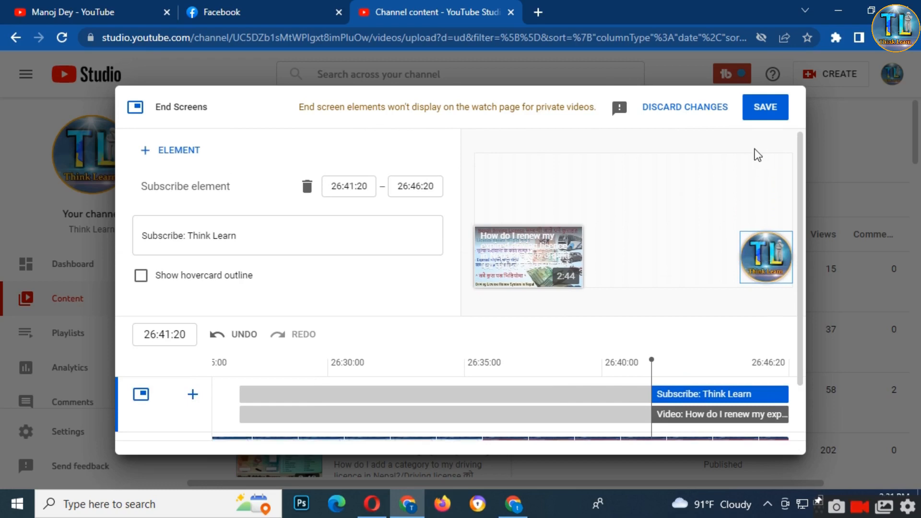
Save the end screen and add a video card linking to the channel's own video "How do I connect a second WiFi router?".
{"action": "left_click", "coordinate": [769, 114]}
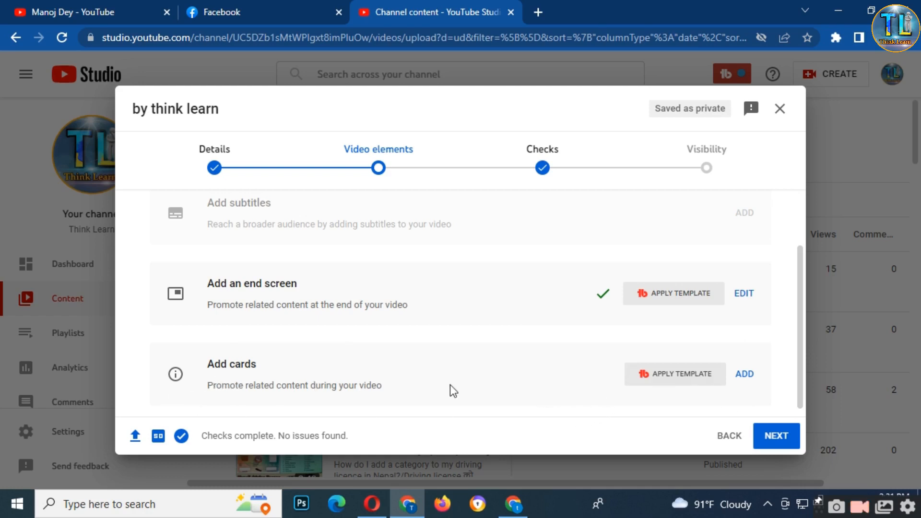
{"action": "left_click", "coordinate": [745, 374]}
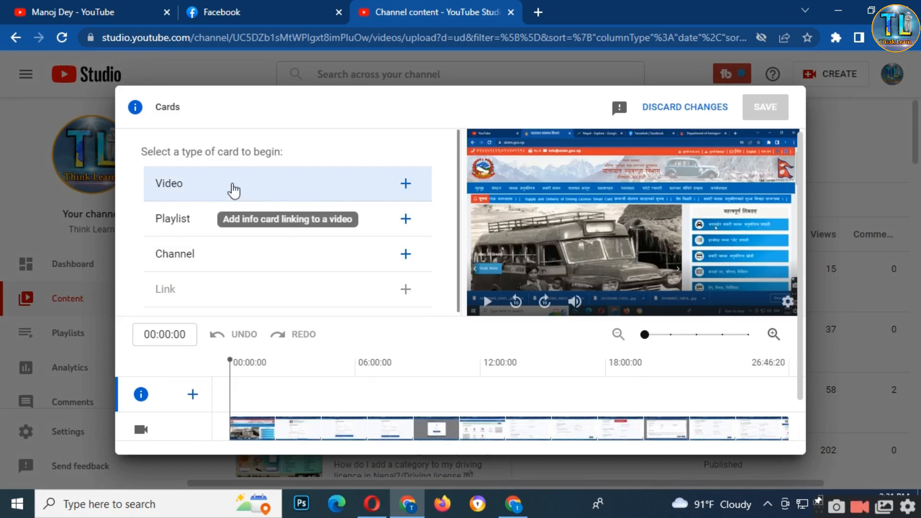
{"action": "left_click", "coordinate": [405, 184]}
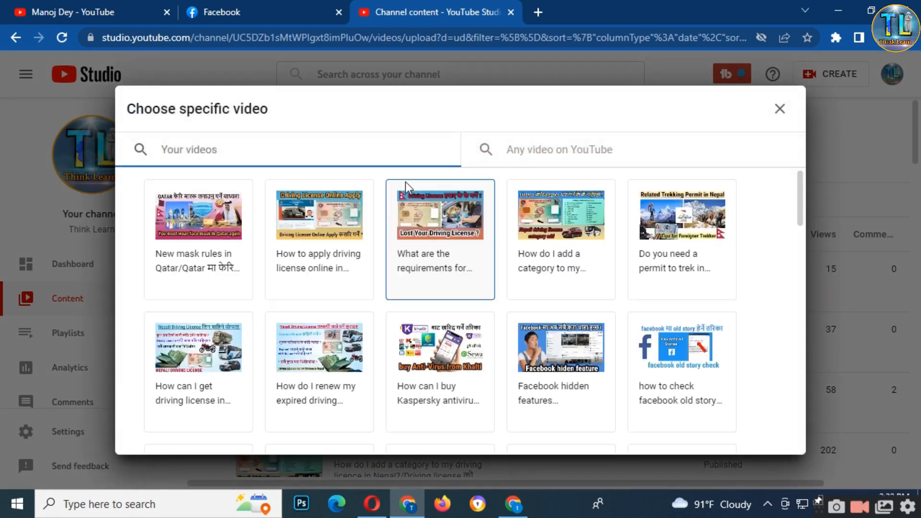
{"action": "scroll", "coordinate": [302, 261], "scroll_direction": "down", "scroll_amount": 6}
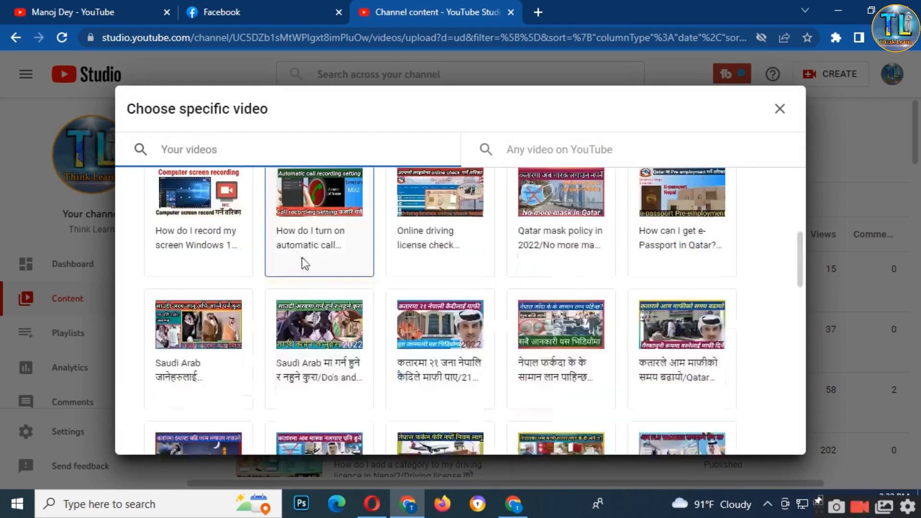
{"action": "scroll", "coordinate": [319, 267], "scroll_direction": "down", "scroll_amount": 3}
{"action": "scroll", "coordinate": [320, 268], "scroll_direction": "up", "scroll_amount": 5}
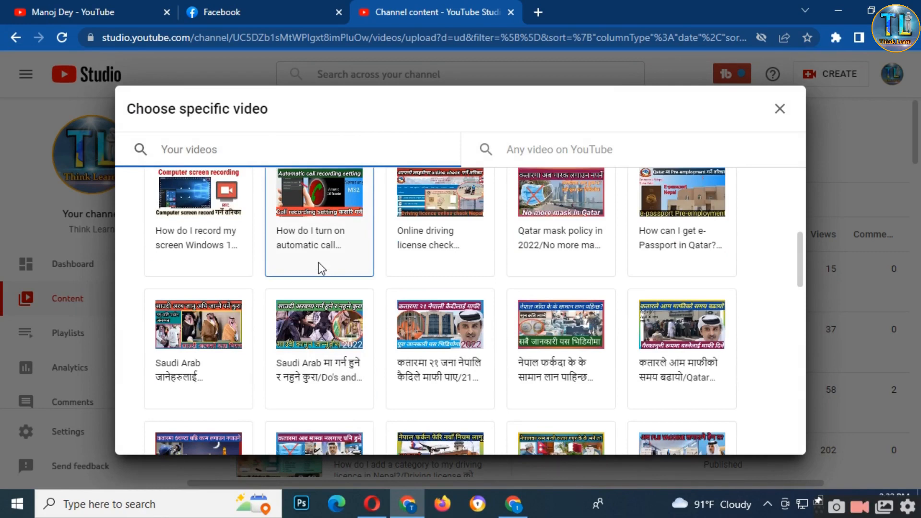
{"action": "scroll", "coordinate": [319, 263], "scroll_direction": "down", "scroll_amount": 4}
{"action": "scroll", "coordinate": [319, 261], "scroll_direction": "down", "scroll_amount": 7}
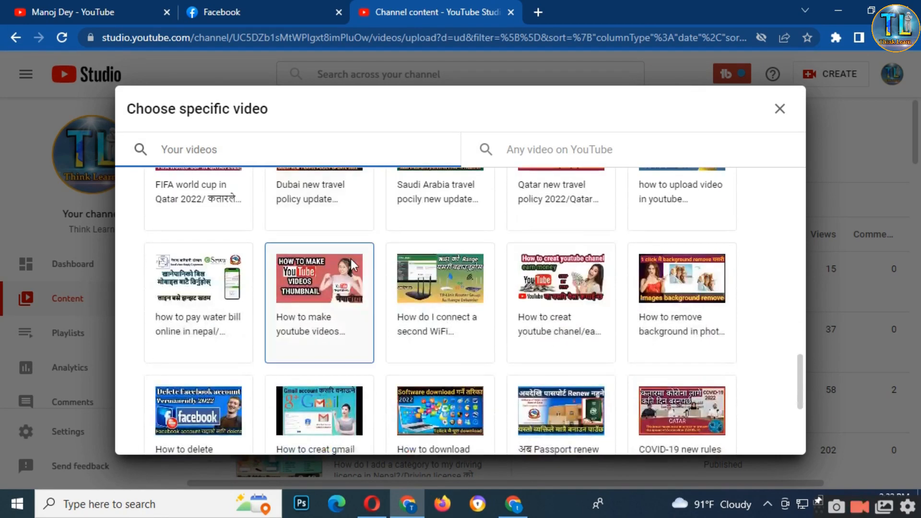
{"action": "scroll", "coordinate": [350, 264], "scroll_direction": "down", "scroll_amount": 3}
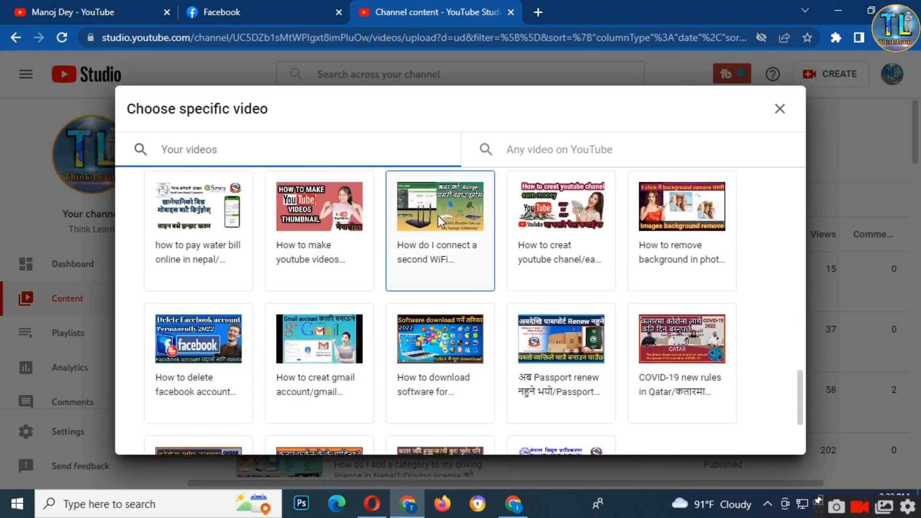
{"action": "left_click", "coordinate": [438, 215]}
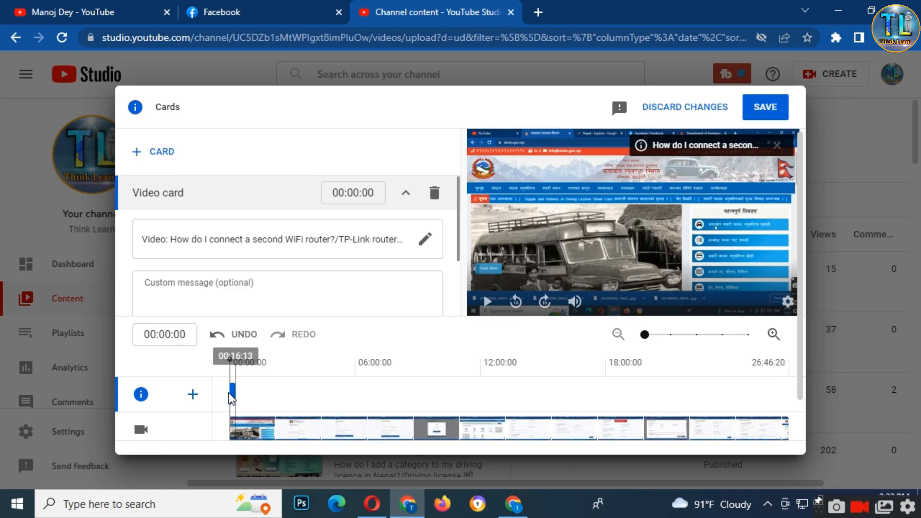
Move the video card to 11:10:00 on the timeline and save the cards.
{"action": "left_click_drag", "start_coordinate": [231, 393], "coordinate": [344, 400]}
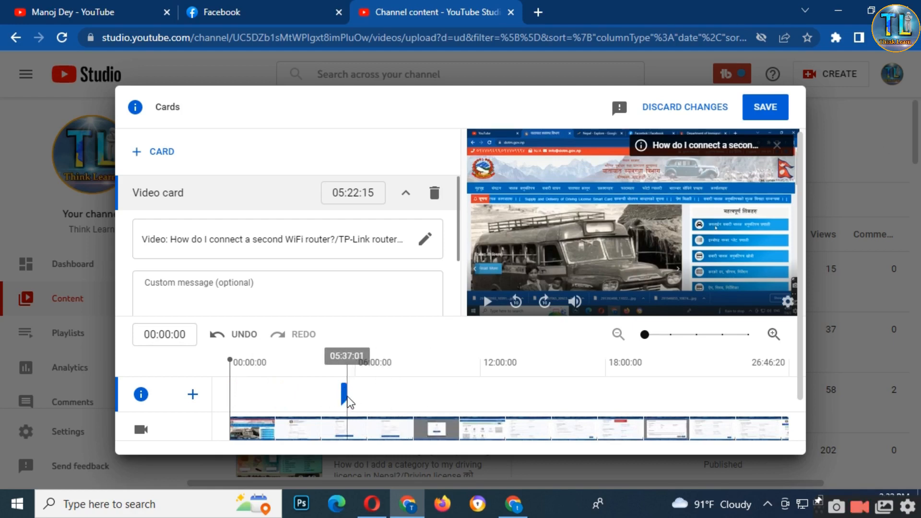
{"action": "mouse_move", "coordinate": [344, 395]}
{"action": "left_mouse_down"}
{"action": "mouse_move", "coordinate": [471, 398]}
{"action": "mouse_move", "coordinate": [463, 396]}
{"action": "left_mouse_up"}
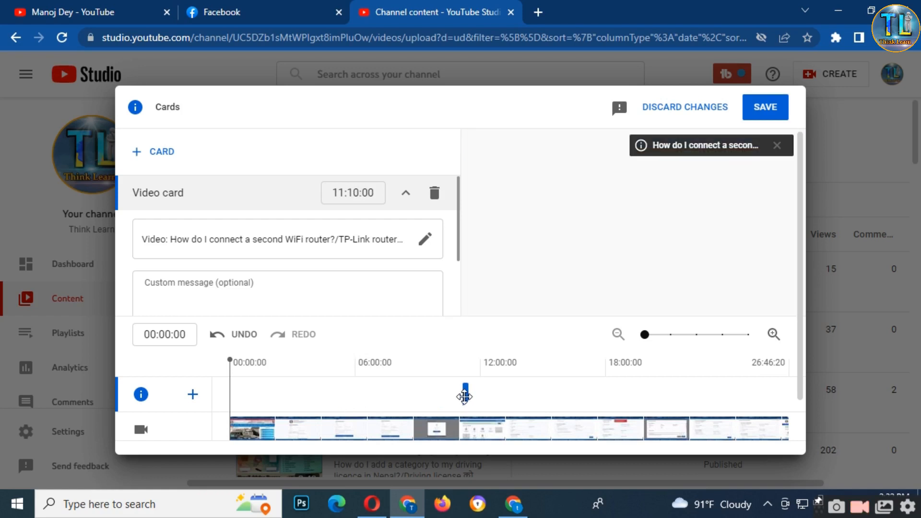
{"action": "left_click", "coordinate": [769, 111]}
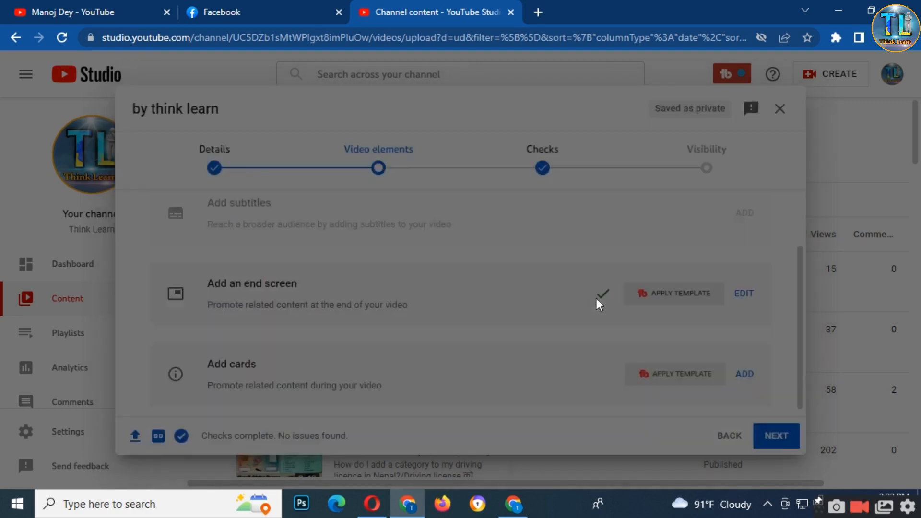